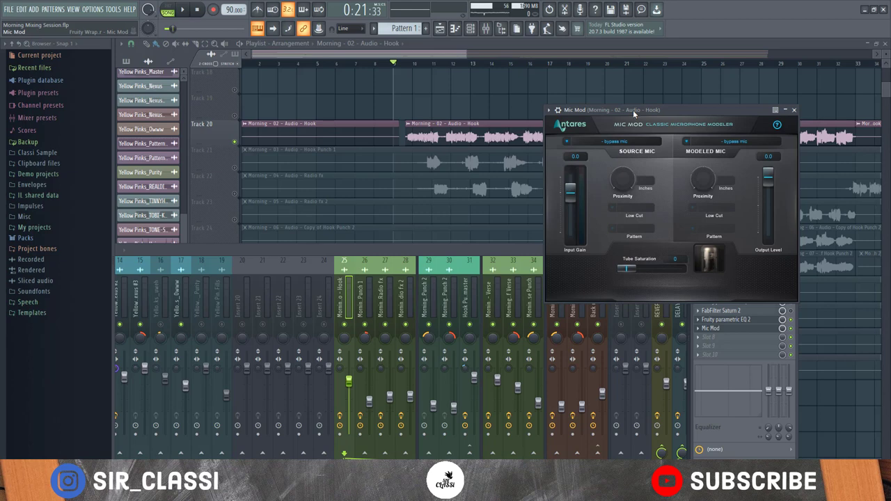
Reposition the Mic Mod window to uncover the mixer inserts and more mixer tracks.
left_click_drag(632, 110, 503, 113)
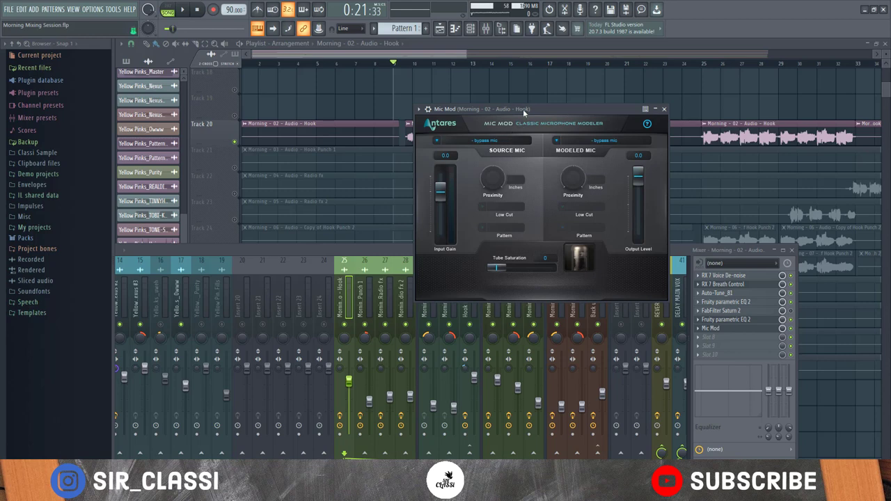
left_click_drag(524, 110, 631, 142)
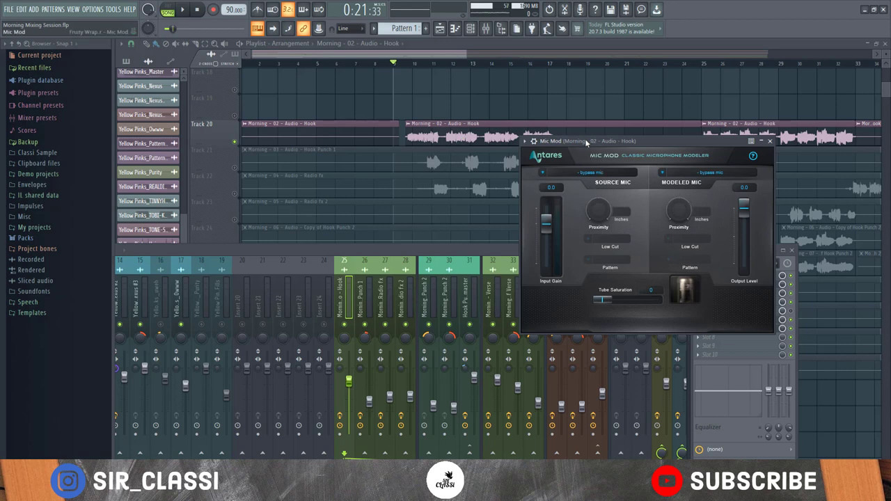
mouse_move(587, 142)
left_mouse_down()
mouse_move(507, 204)
mouse_move(538, 191)
mouse_move(554, 143)
mouse_move(574, 138)
left_mouse_up()
scroll(435, 120, "down", 1)
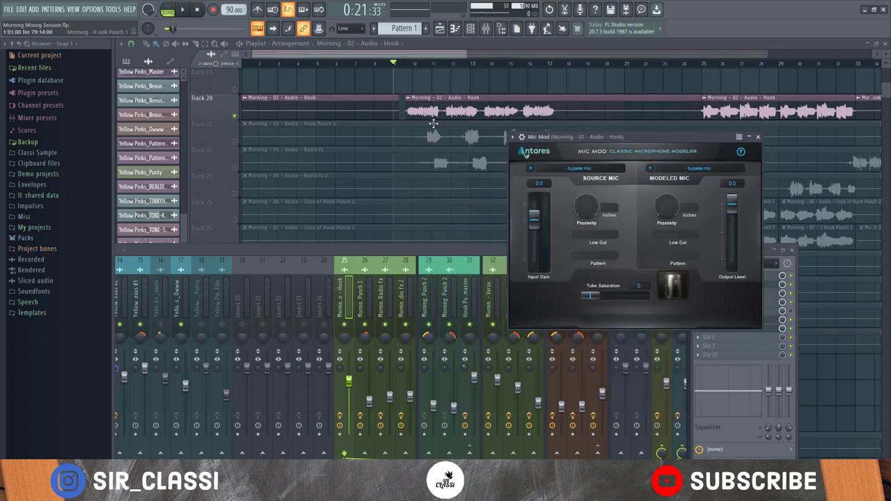
scroll(431, 119, "up", 1)
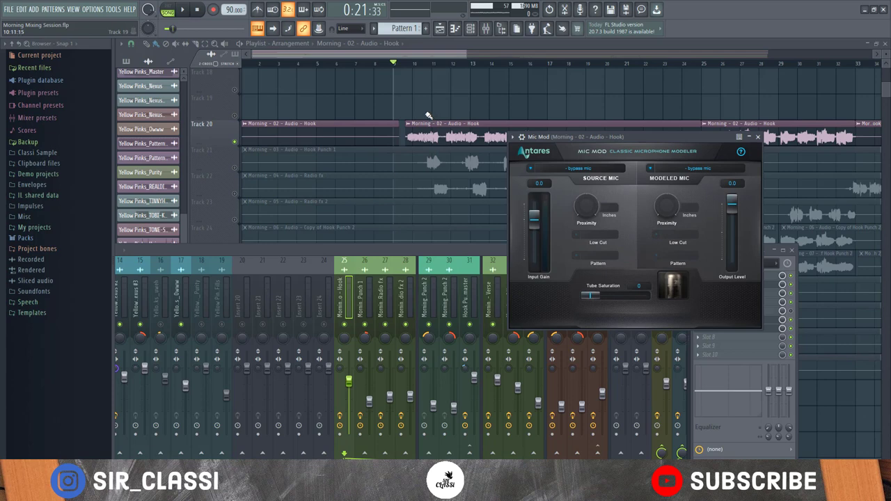
left_click_drag(587, 137, 456, 245)
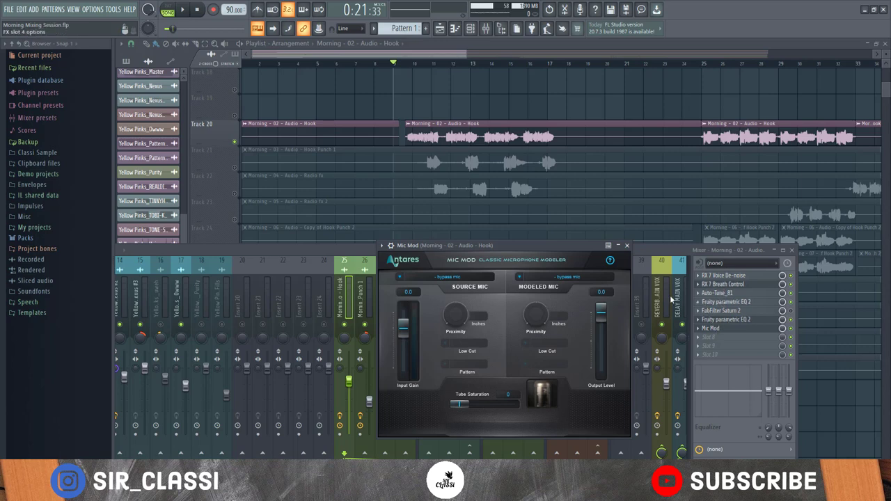
left_click_drag(555, 246, 621, 220)
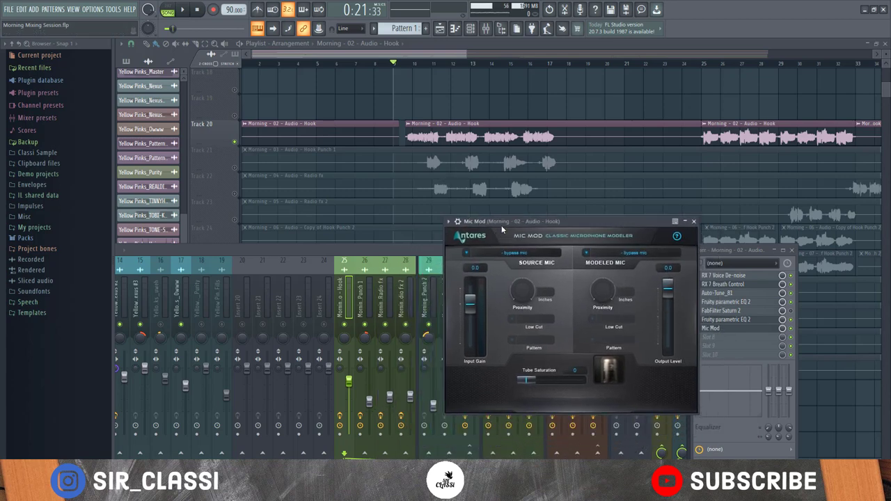
left_click_drag(503, 221, 506, 133)
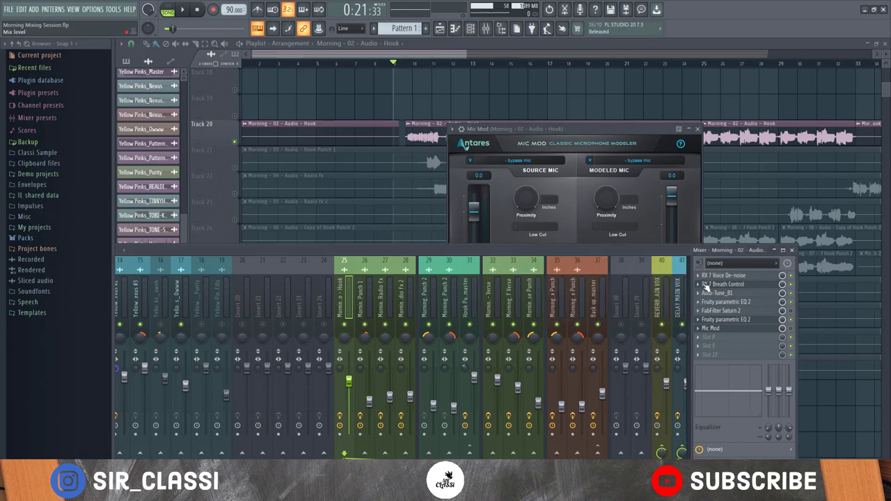
left_click_drag(572, 128, 705, 209)
Play the hook vocal once, stop it, and move Mic Mod back up.
key("space")
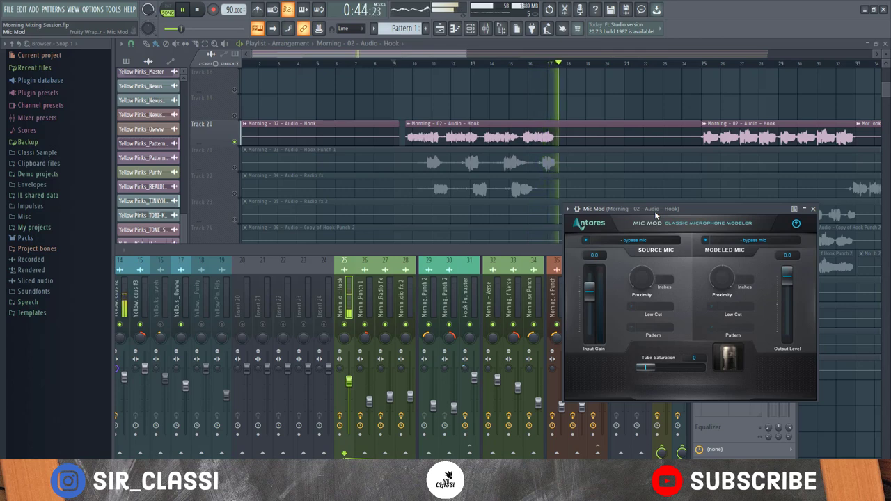
key("space")
left_click_drag(655, 210, 573, 188)
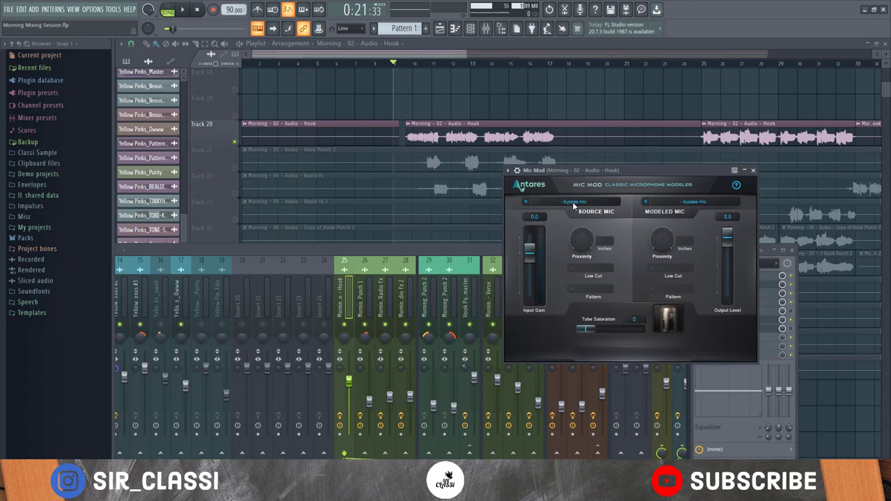
Choose Rode NT1 from the Rode models as Mic Mod's source microphone.
left_click(548, 202)
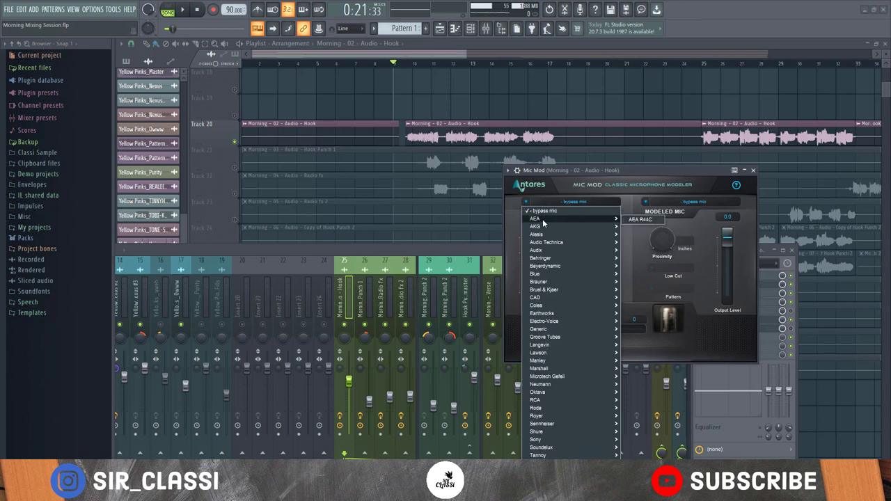
mouse_move(551, 297)
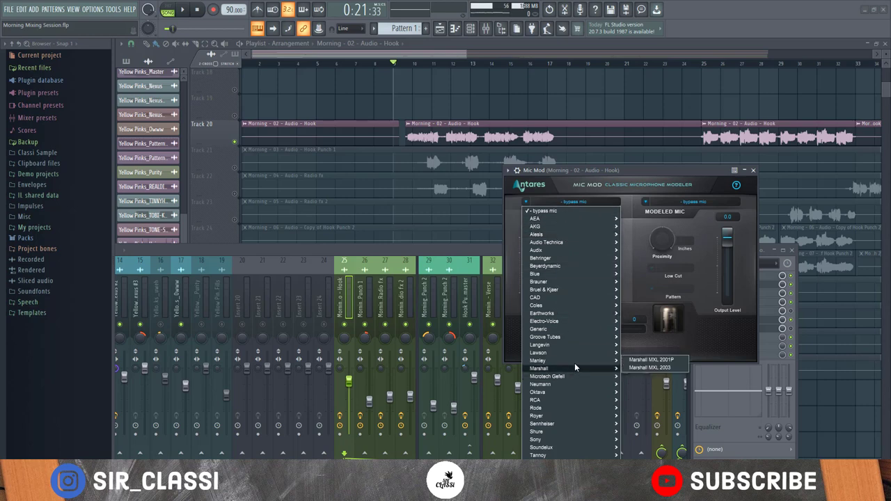
mouse_move(578, 344)
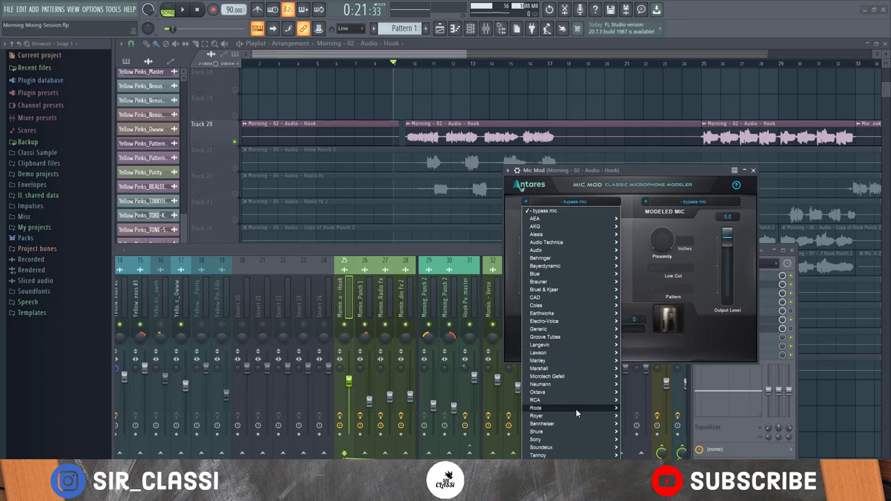
mouse_move(578, 409)
left_click(640, 384)
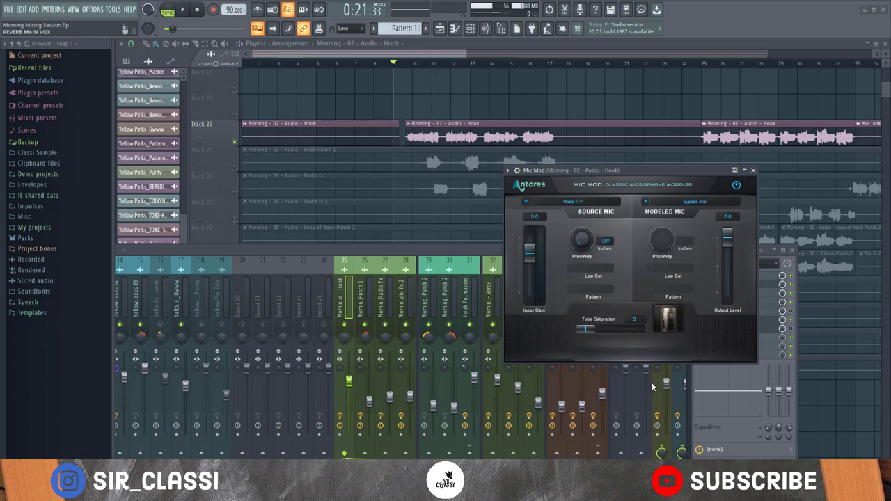
left_click(668, 201)
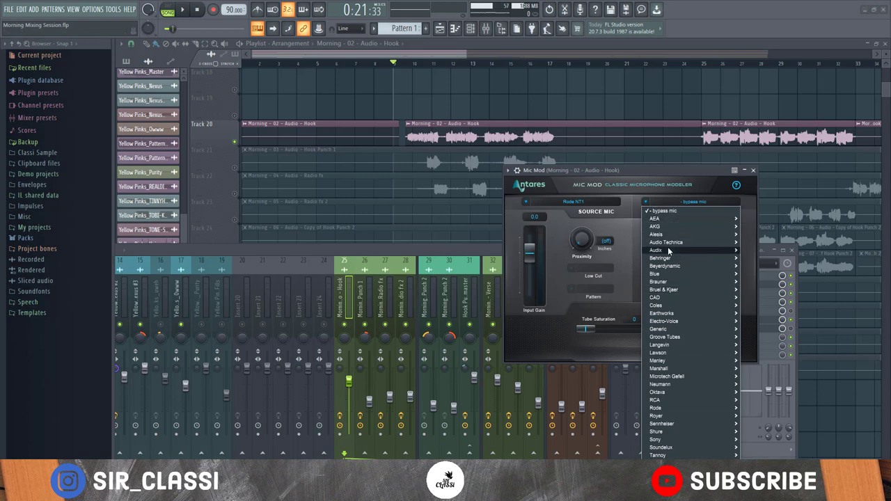
Pick Neumann U 47 from the Neumann list as the modeled microphone.
mouse_move(671, 246)
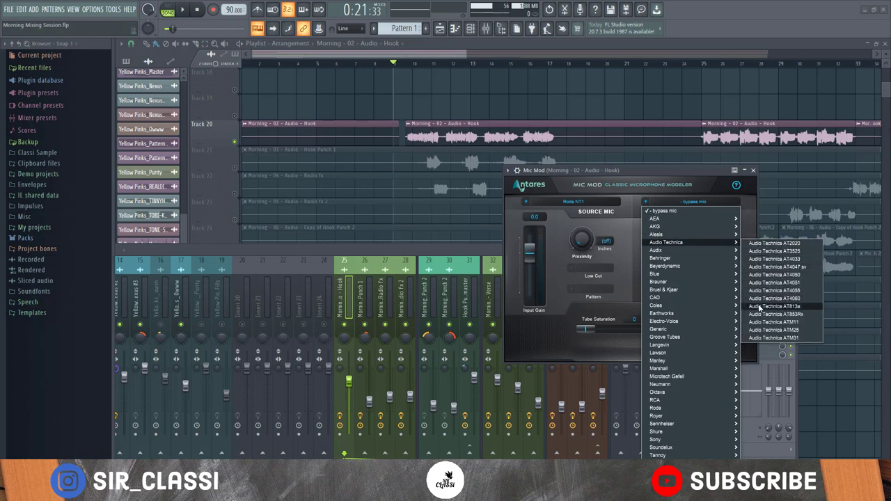
mouse_move(705, 266)
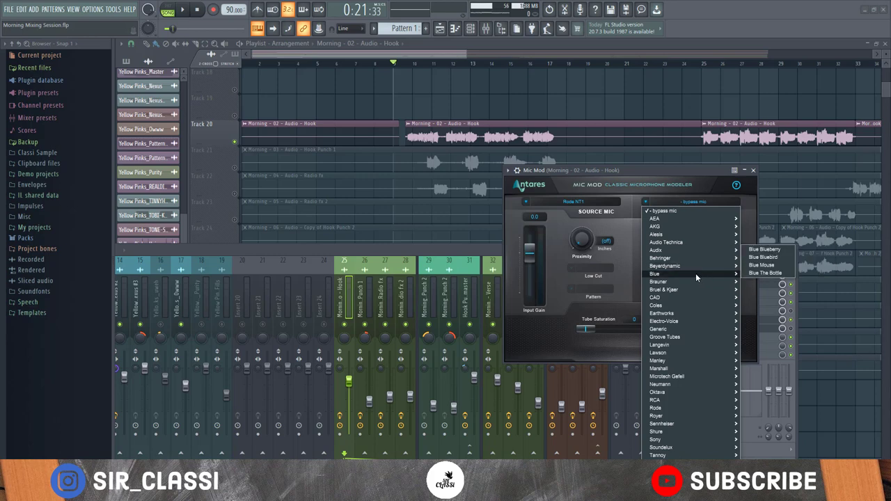
mouse_move(687, 289)
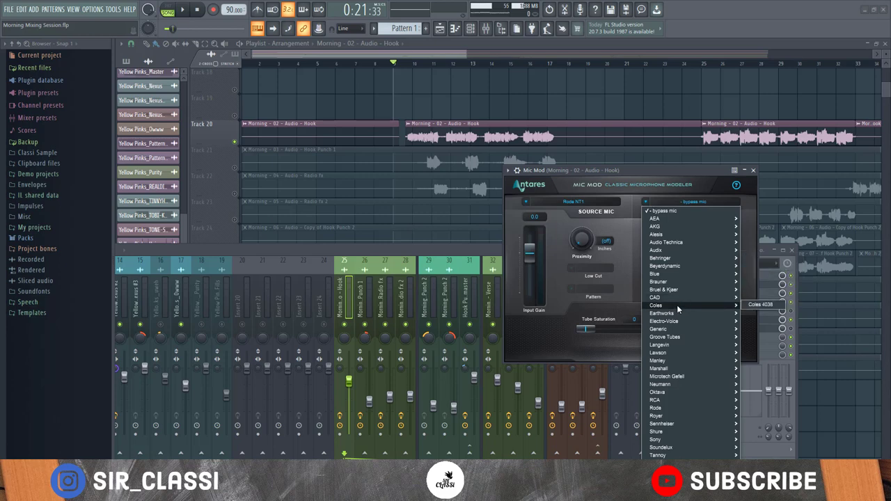
mouse_move(669, 385)
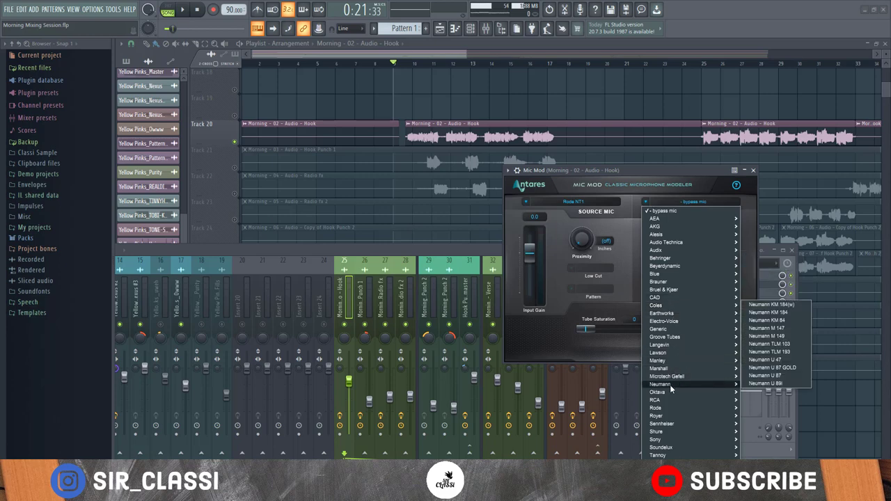
left_click(765, 360)
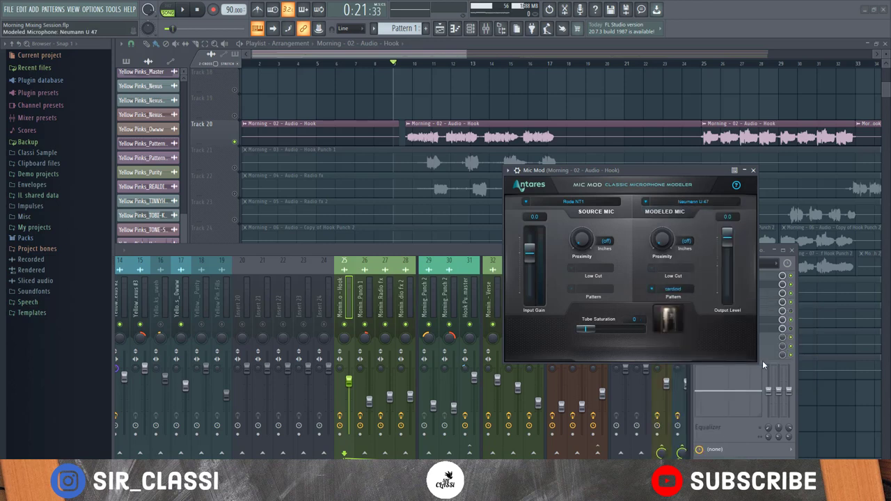
Keep the cardioid pattern and set proximity to 3.7 inches source, 1.0 inch modeled.
left_click(671, 290)
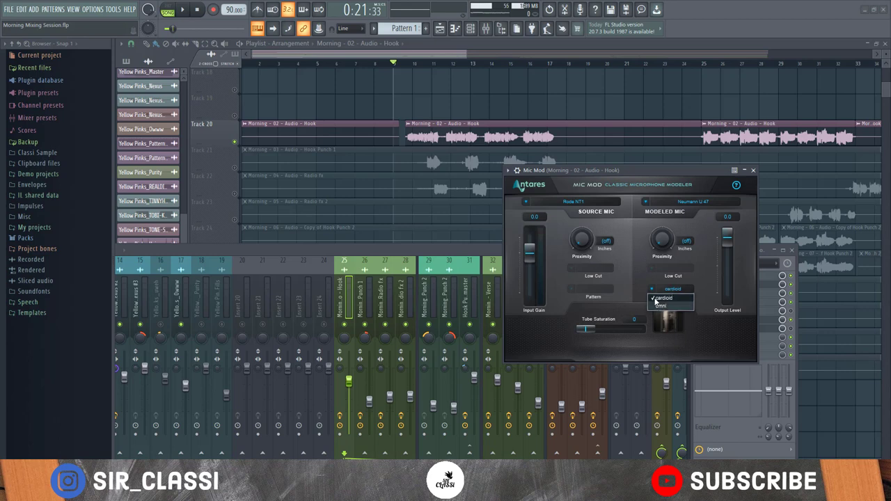
left_click(658, 298)
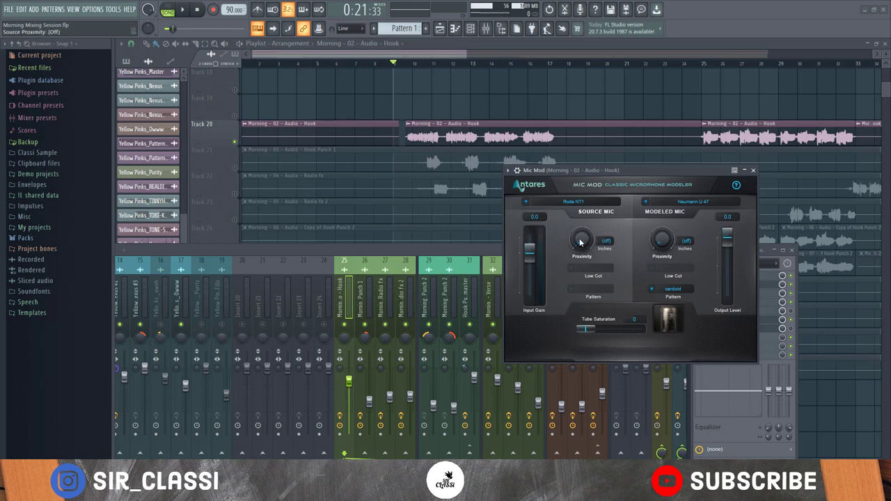
mouse_move(580, 242)
left_mouse_down()
mouse_move(594, 160)
mouse_move(577, 237)
left_mouse_up()
scroll(578, 243, "up", 3)
left_click_drag(579, 213, 578, 237)
scroll(580, 238, "down", 1)
scroll(665, 243, "up", 3)
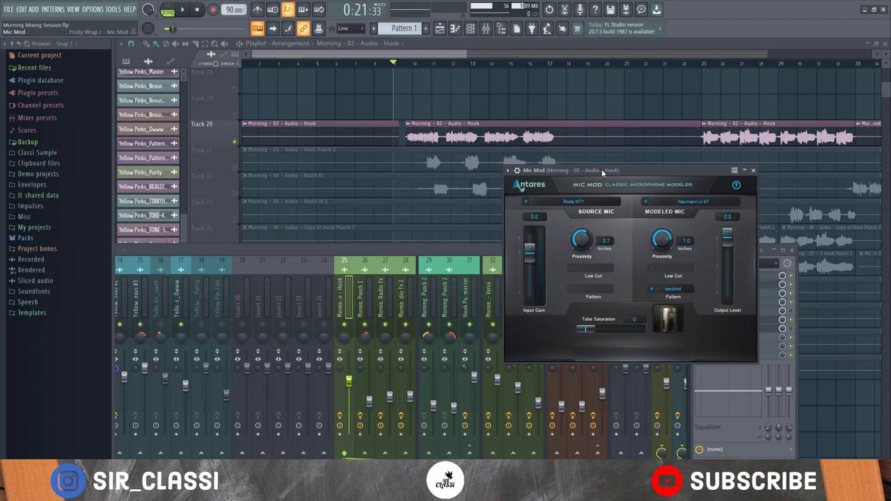
Audition the hook vocal through Mic Mod several times, swapping the mixer and plugin to the front.
left_click_drag(601, 168, 579, 183)
key("space")
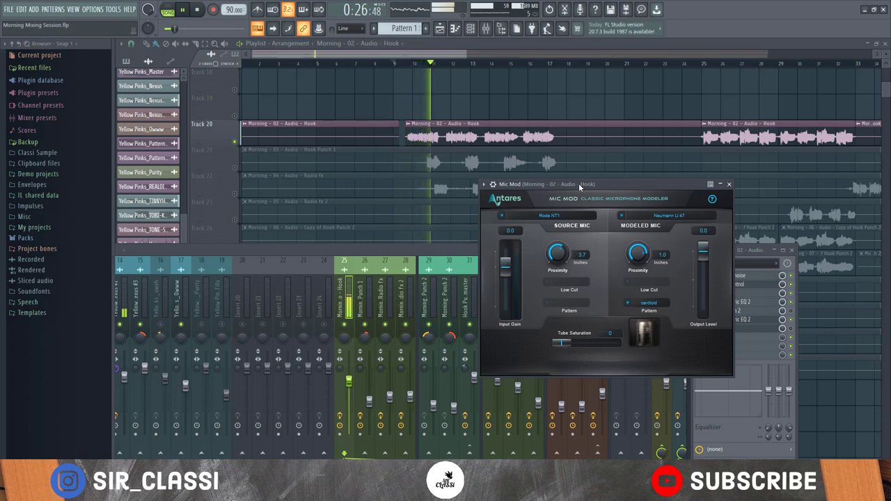
key("space")
left_click(750, 252)
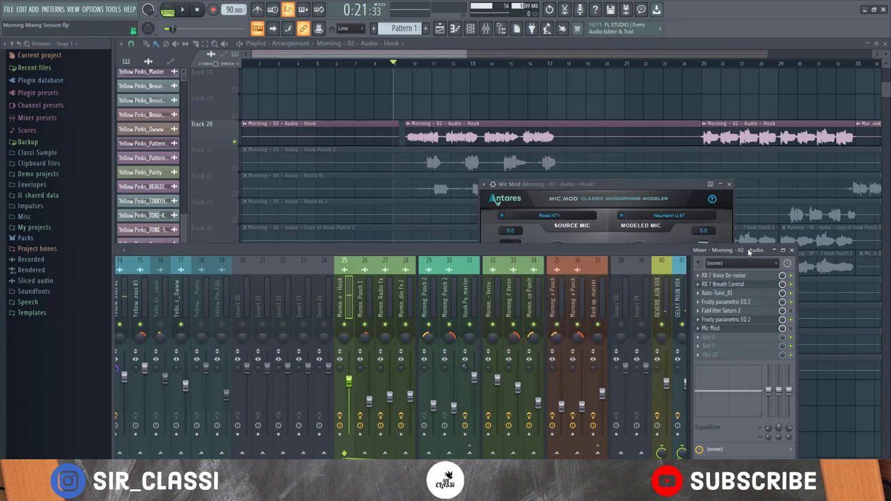
left_click(641, 185)
key("space")
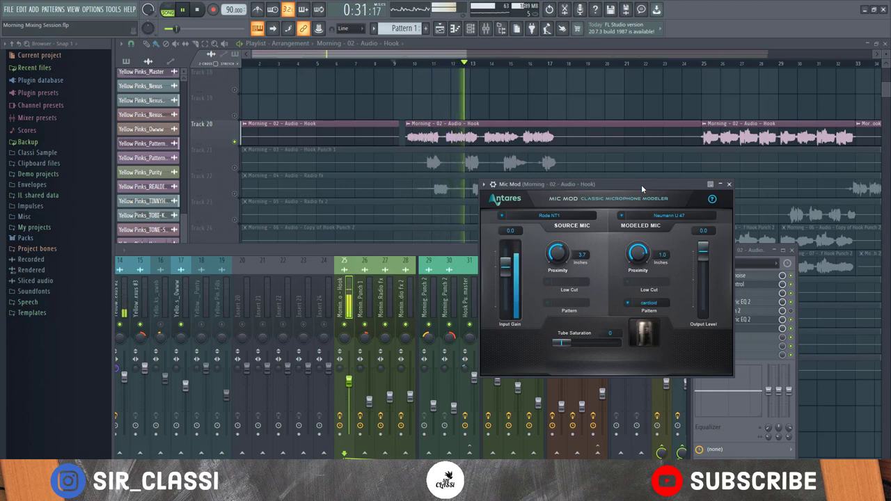
key("space")
left_click(799, 332)
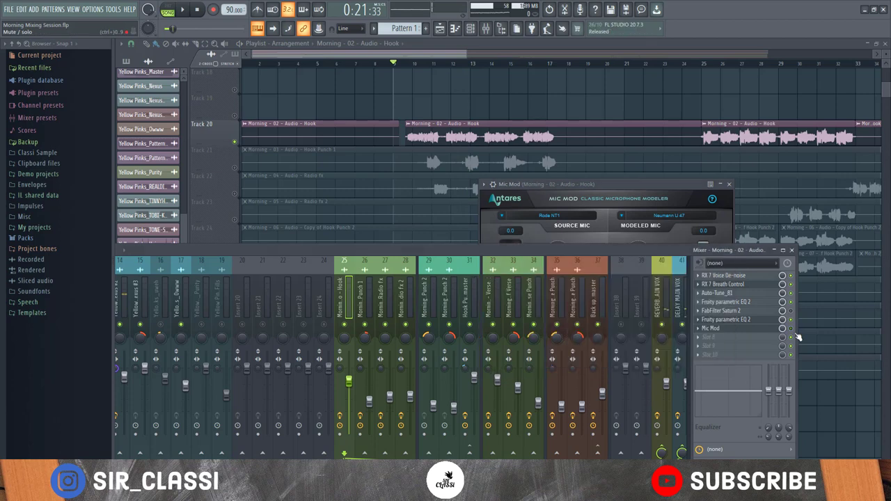
key("space")
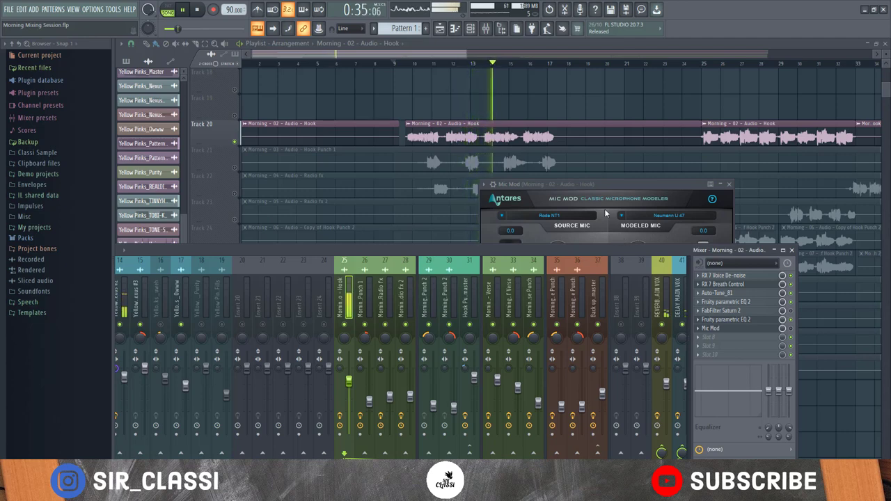
key("space")
Hide the mixer, then reopen it with Mic Mod from the hook insert.
key("F12")
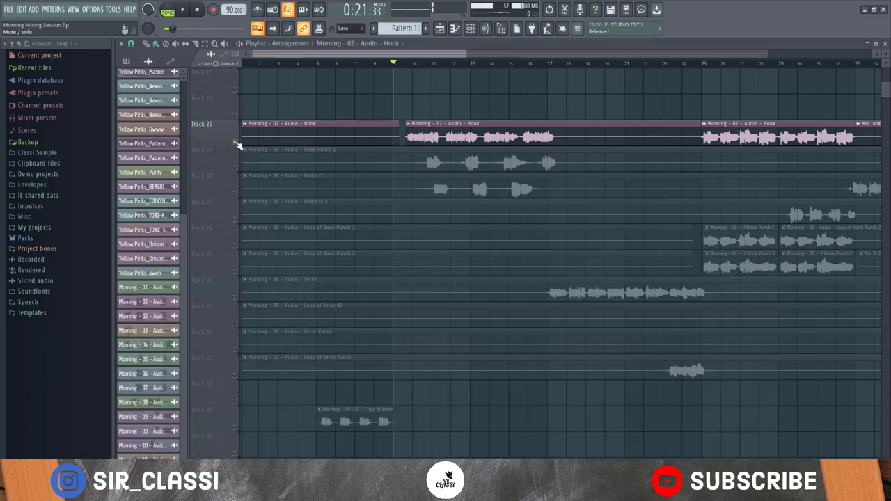
left_click(487, 31)
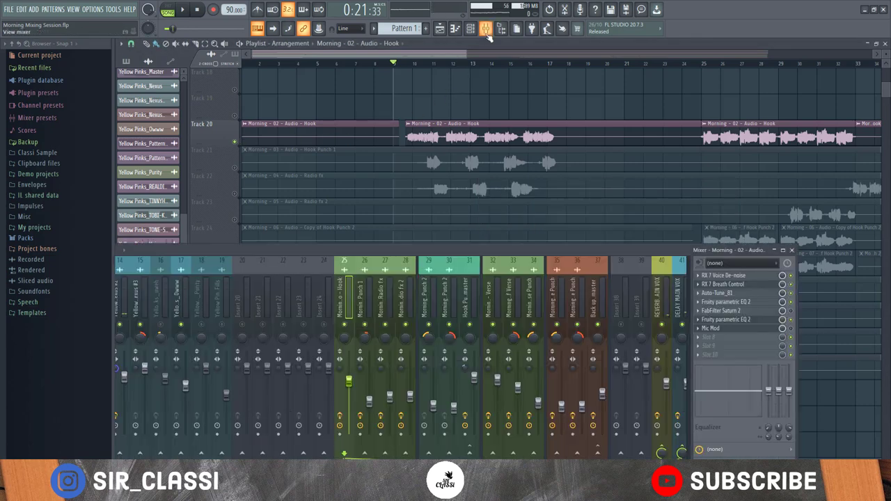
left_click(757, 328)
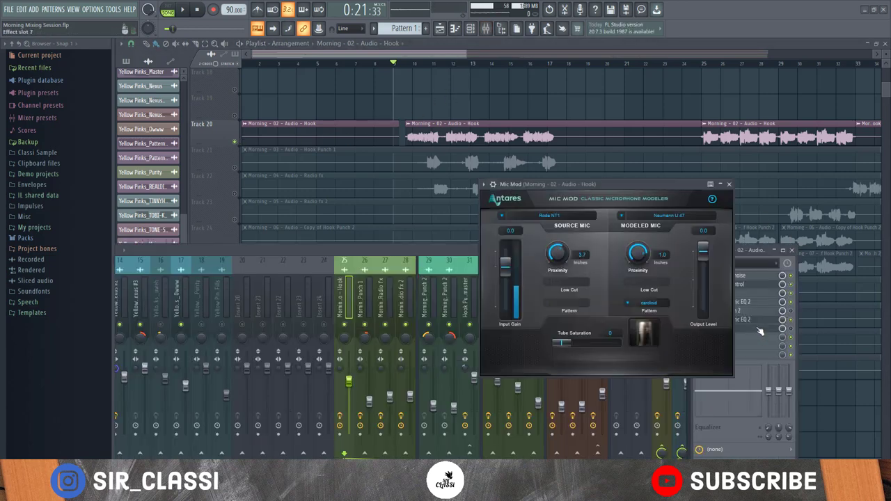
Switch the modeled microphone from Neumann U 47 to Neumann U 87.
left_click_drag(639, 189, 706, 229)
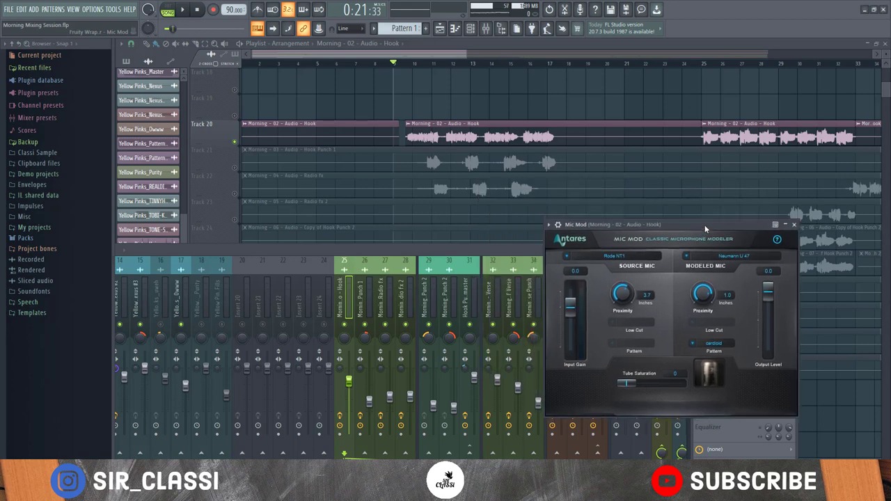
left_click_drag(704, 224, 732, 202)
left_click(713, 234)
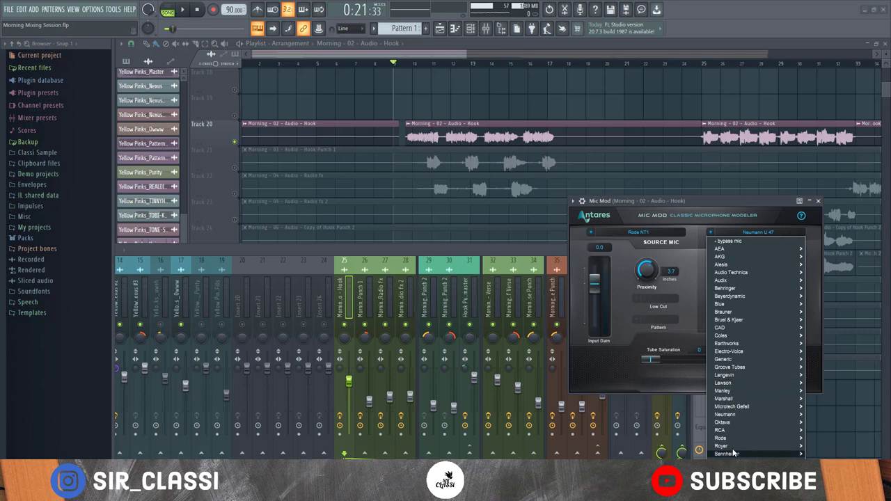
mouse_move(743, 438)
mouse_move(742, 462)
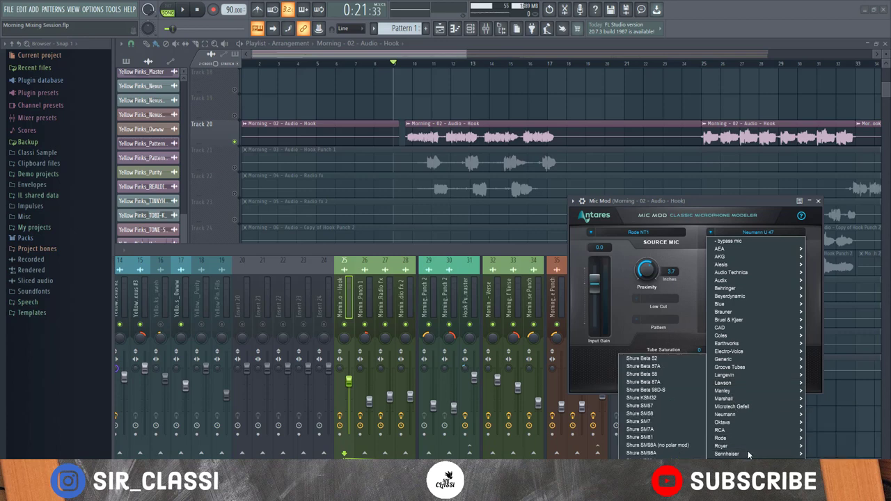
mouse_move(742, 414)
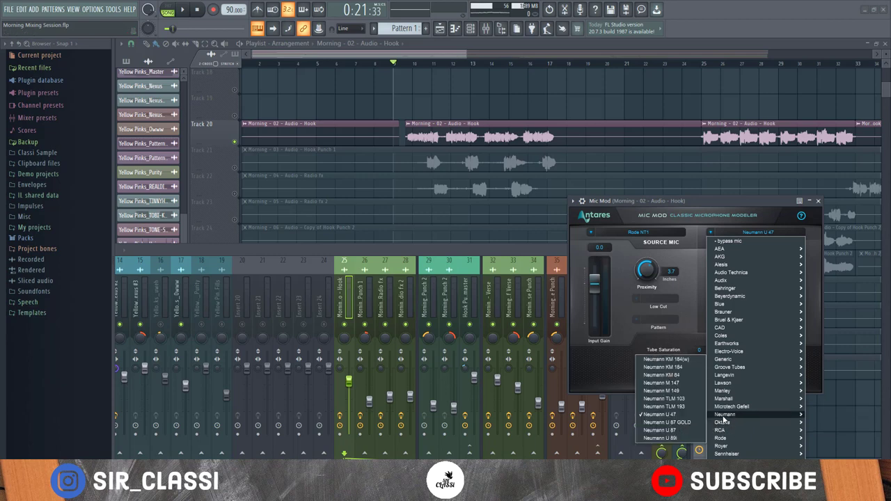
left_click(672, 430)
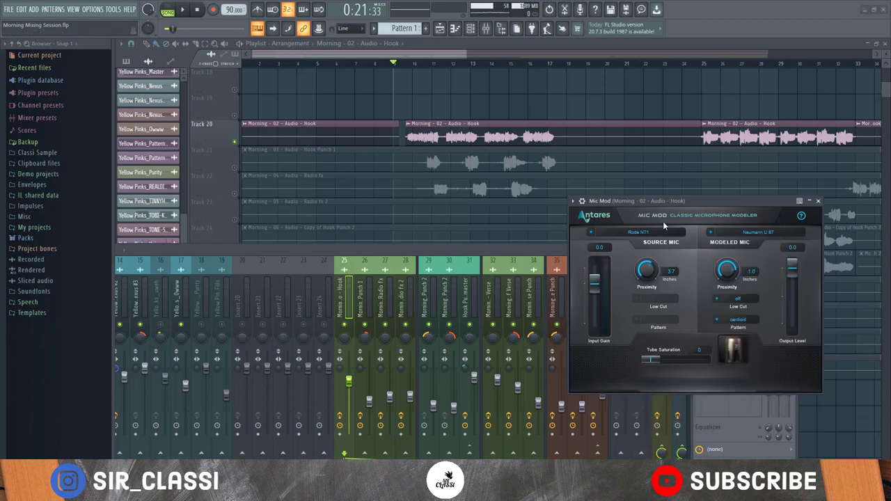
Play the hook with the U 87 model, with Mic Mod moved off the insert effects and expanded.
key("space")
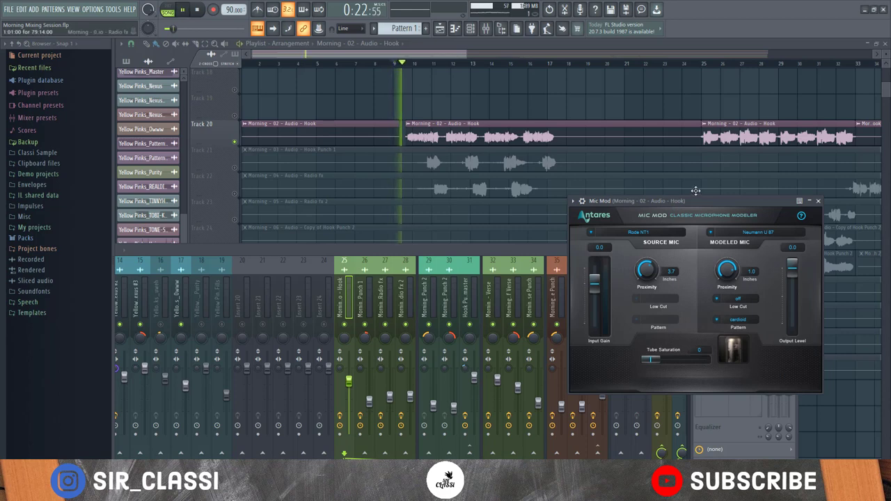
left_click_drag(692, 199, 488, 235)
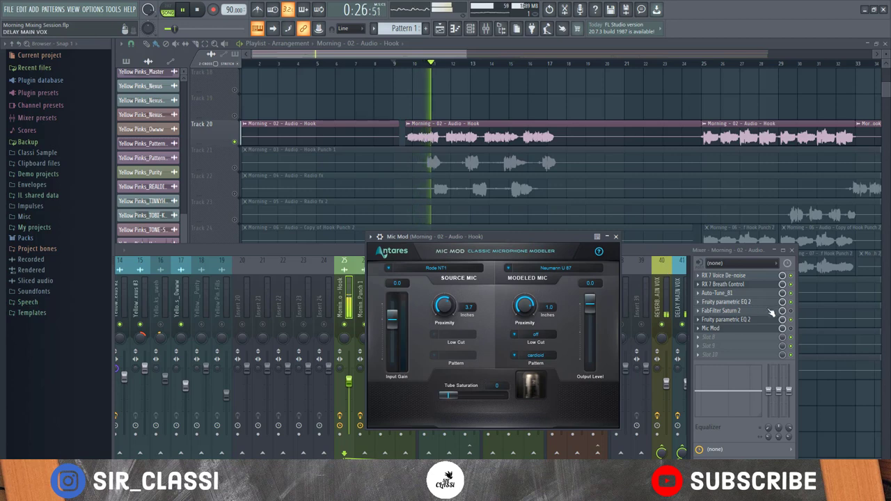
key("space")
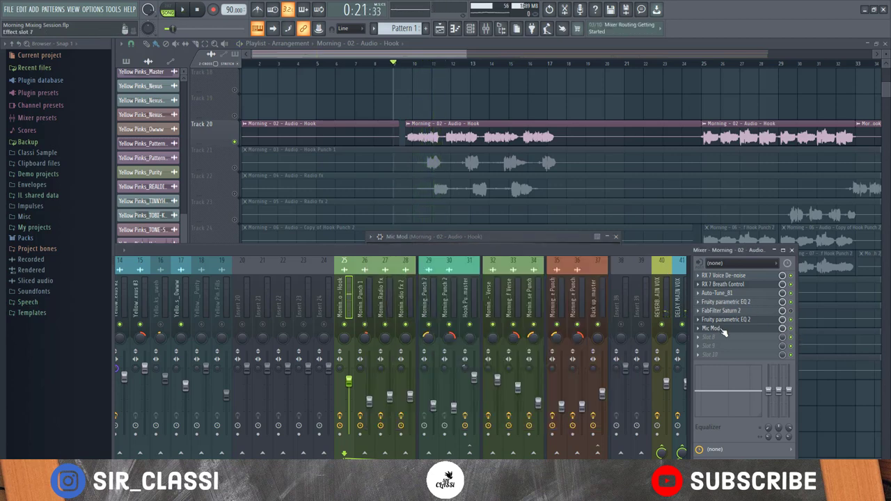
left_click(722, 329)
key("space")
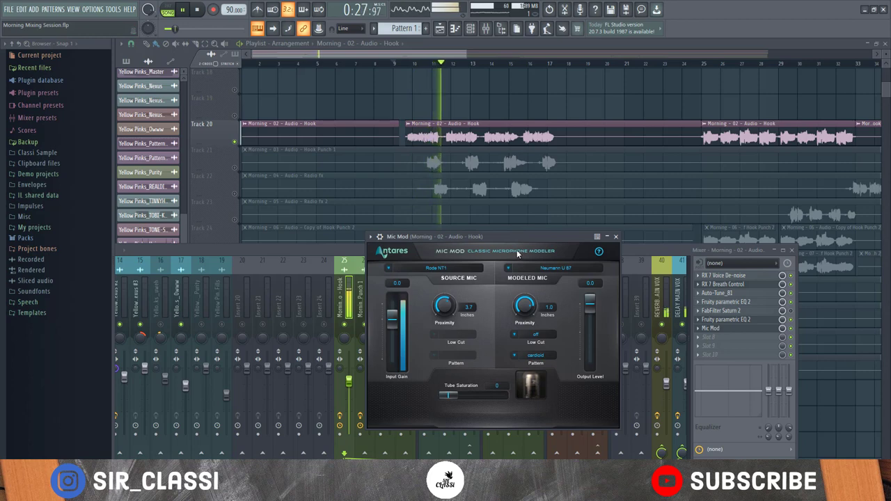
Enable the modeled mic's low cut and audition the hook with it.
key("space")
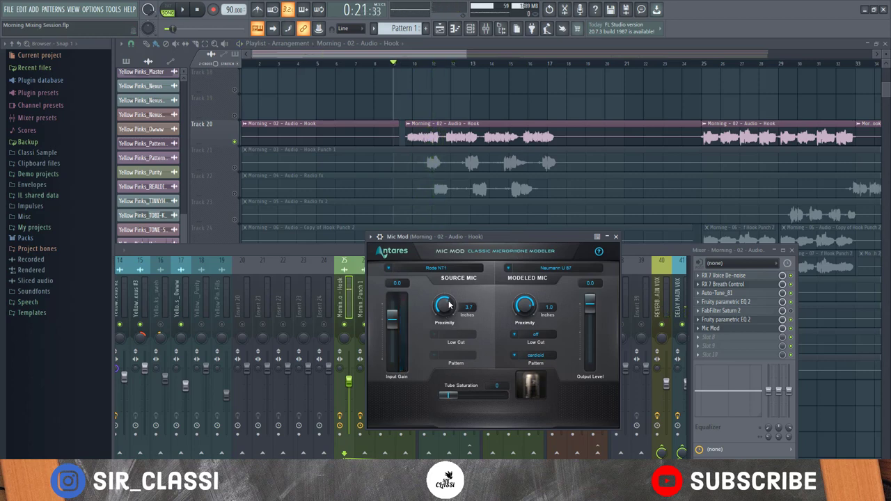
left_click(521, 351)
key("space")
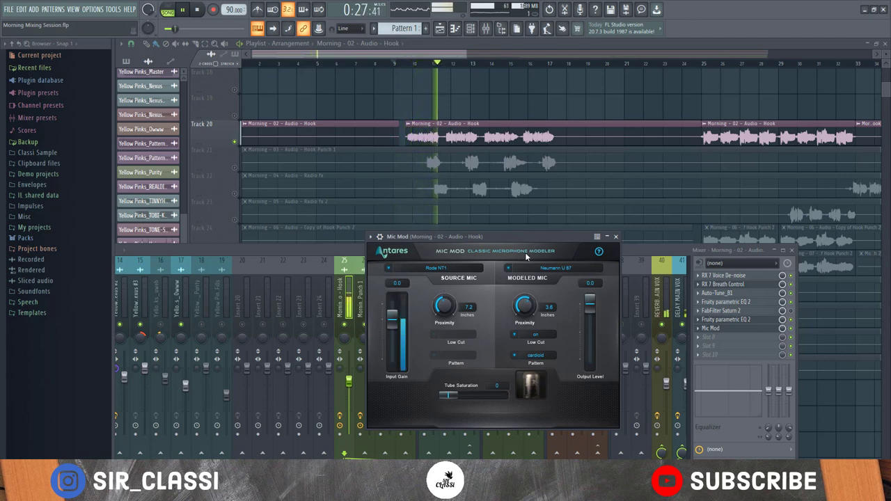
Audition the hook through the low-cut U 87 model, zooming the playlist, and stop at bar 9.
key("space")
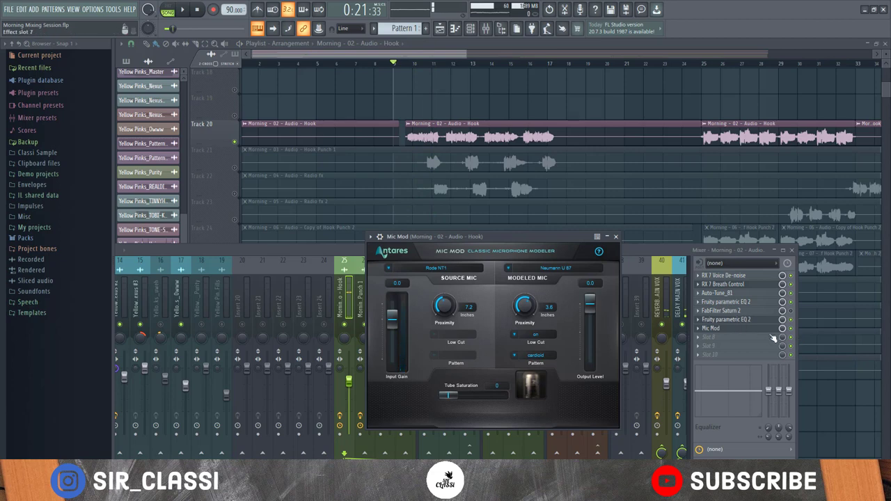
key("space")
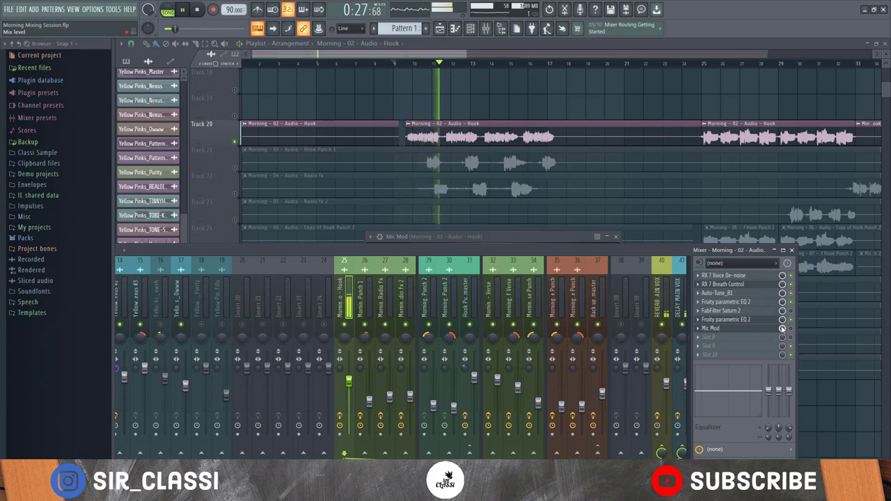
key("space")
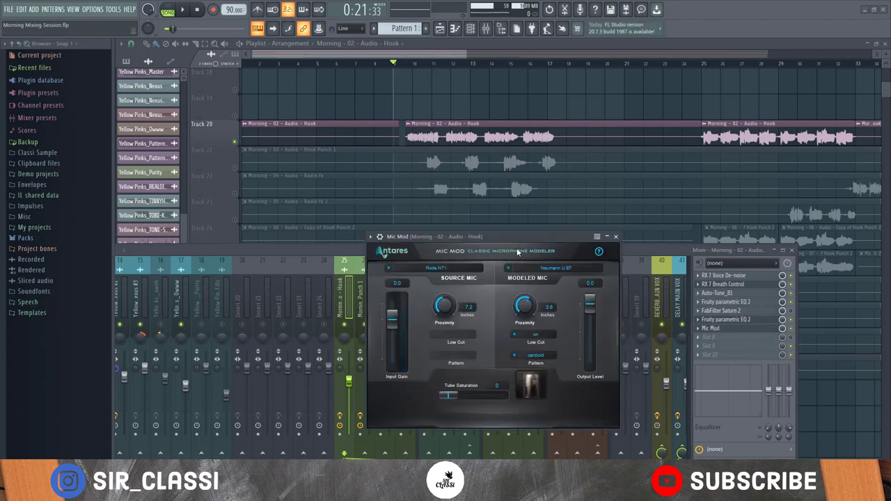
left_click_drag(519, 236, 510, 260)
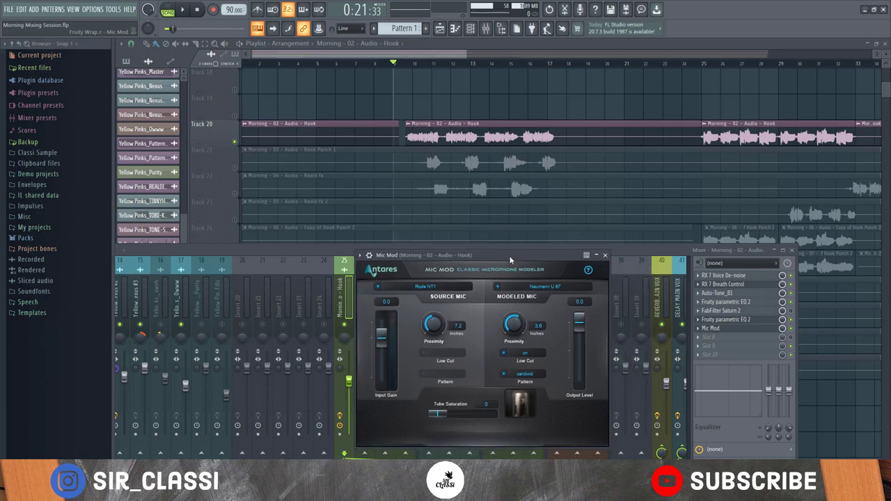
key("space")
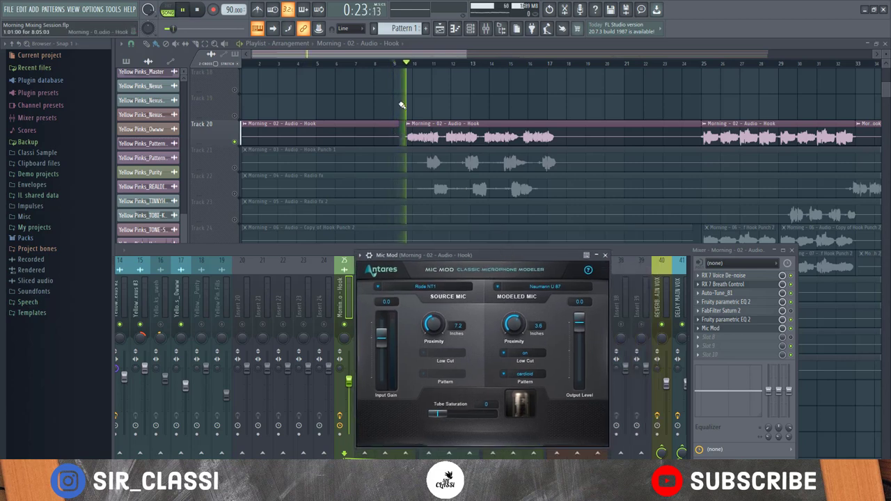
scroll(394, 67, "up", 3)
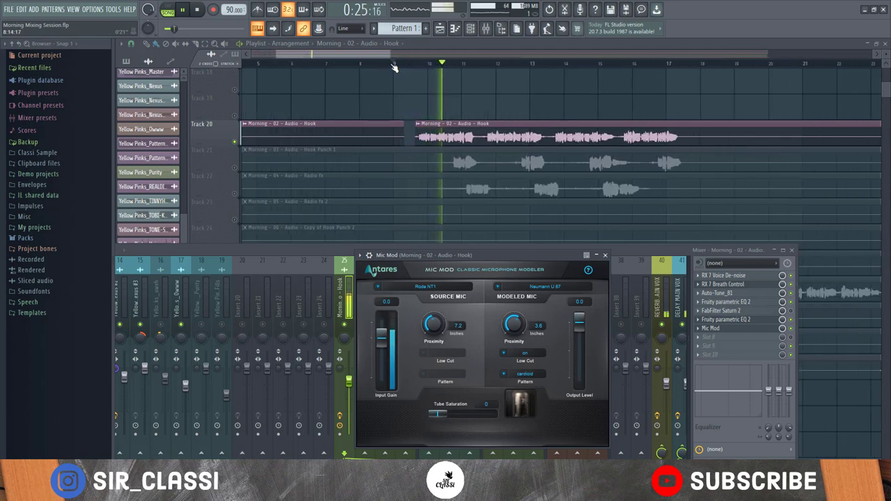
scroll(394, 67, "up", 2)
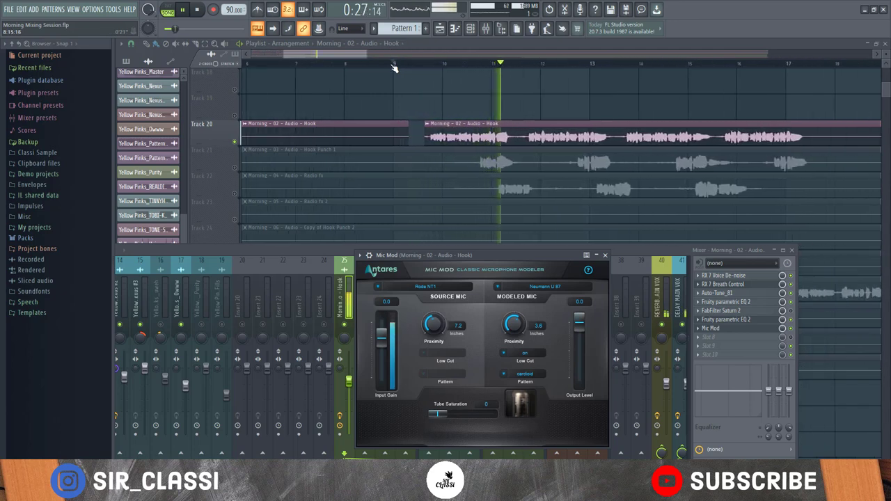
scroll(394, 67, "down", 2)
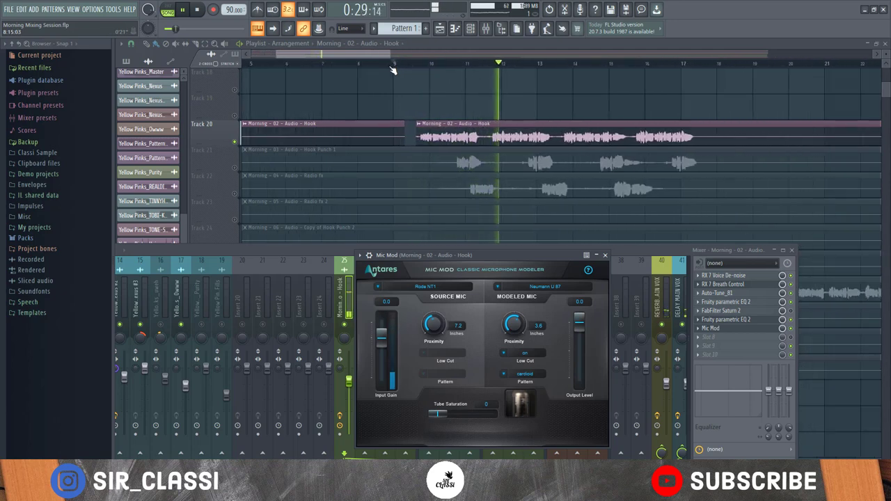
scroll(394, 67, "down", 2)
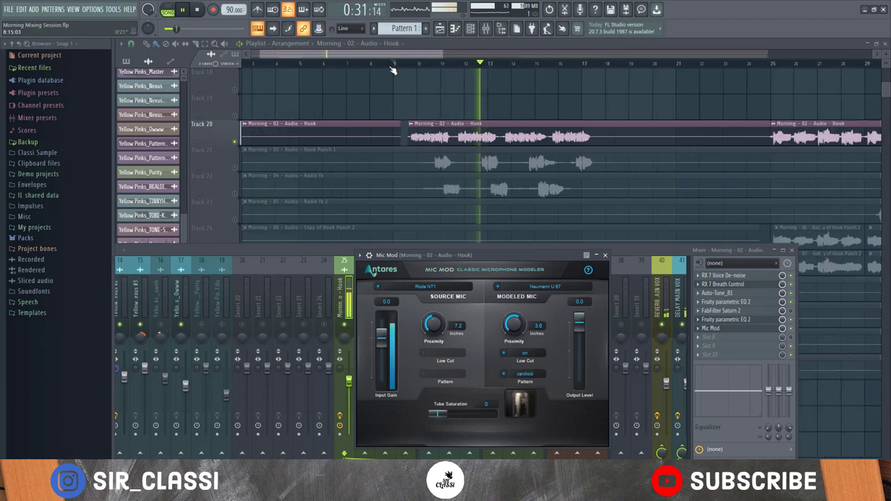
scroll(393, 70, "down", 1)
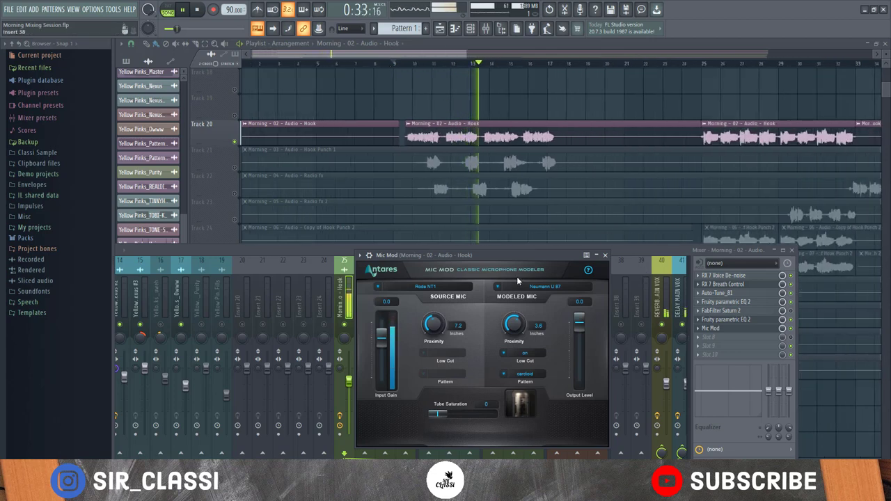
key("space")
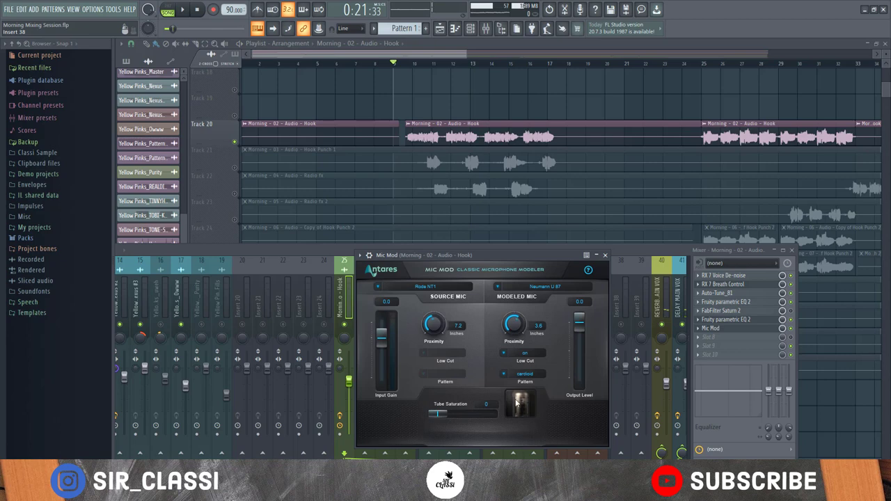
left_click_drag(438, 415, 471, 414)
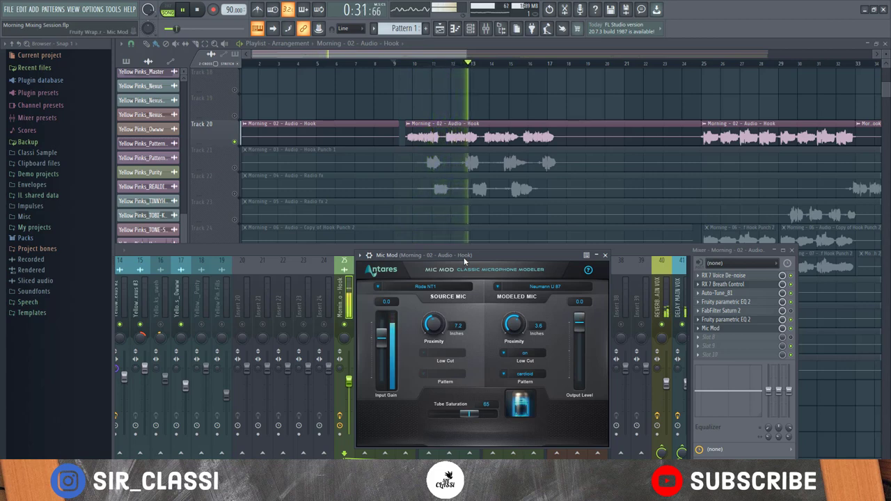
key("space")
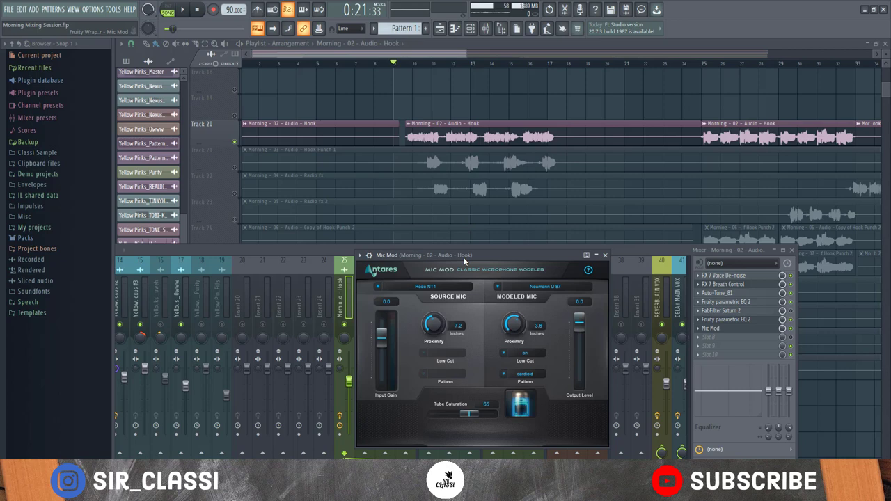
left_click_drag(459, 417, 408, 421)
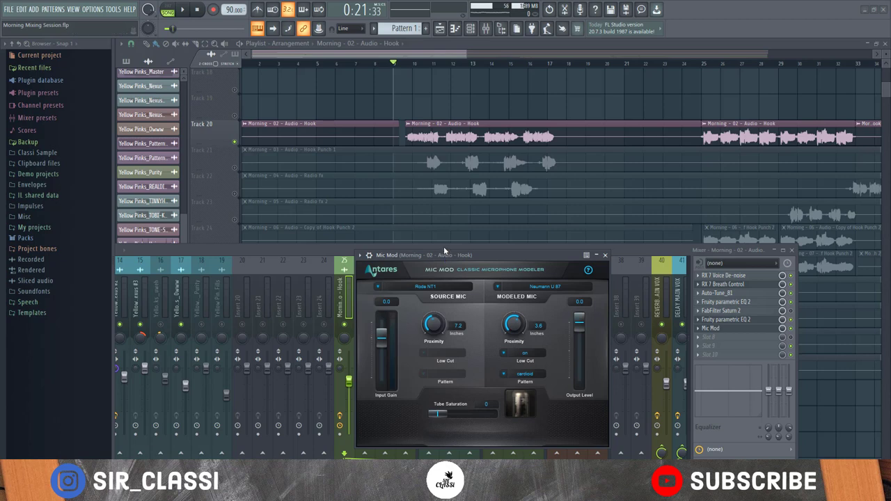
Play the hook dry, then set Mic Mod's Tube Saturation to 48.
key("space")
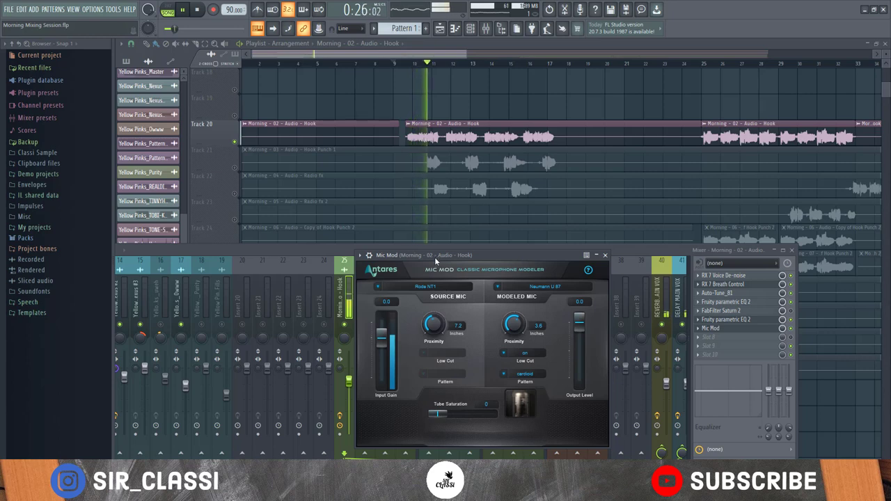
key("space")
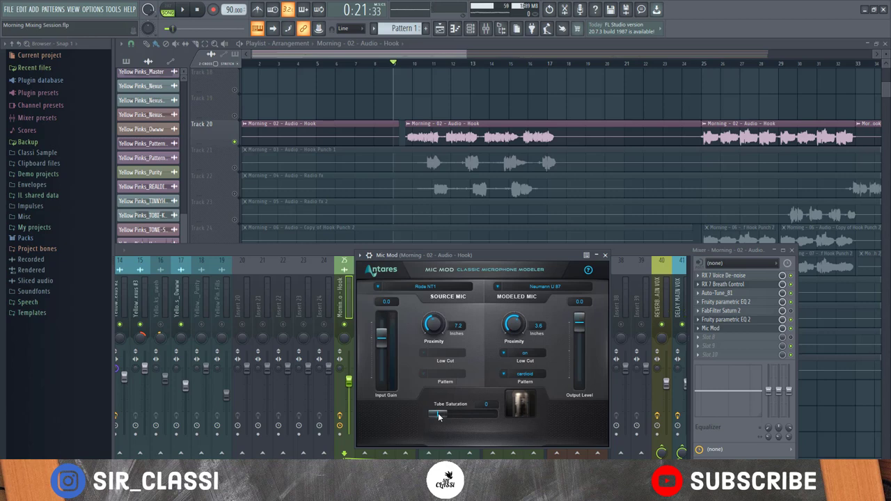
left_click_drag(439, 417, 462, 417)
left_click(487, 406)
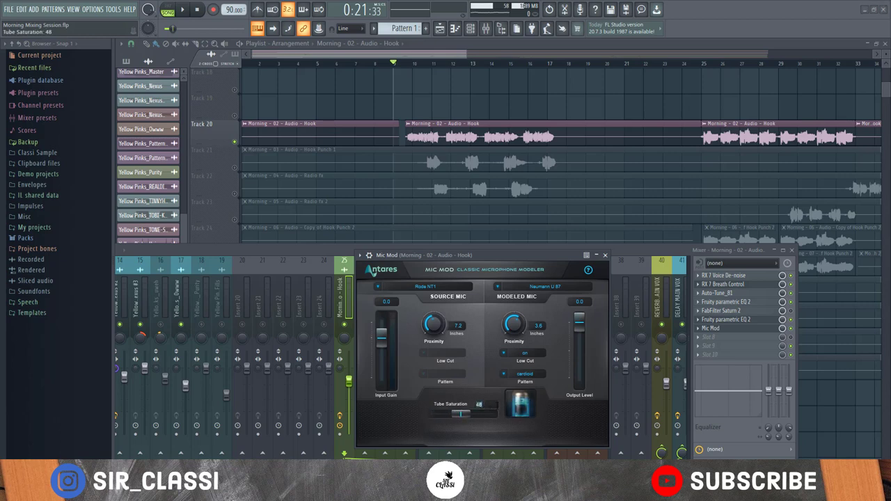
left_click(467, 406)
Replace the Rode NT1 source mic with the Audio Technica AT2020.
left_click(388, 288)
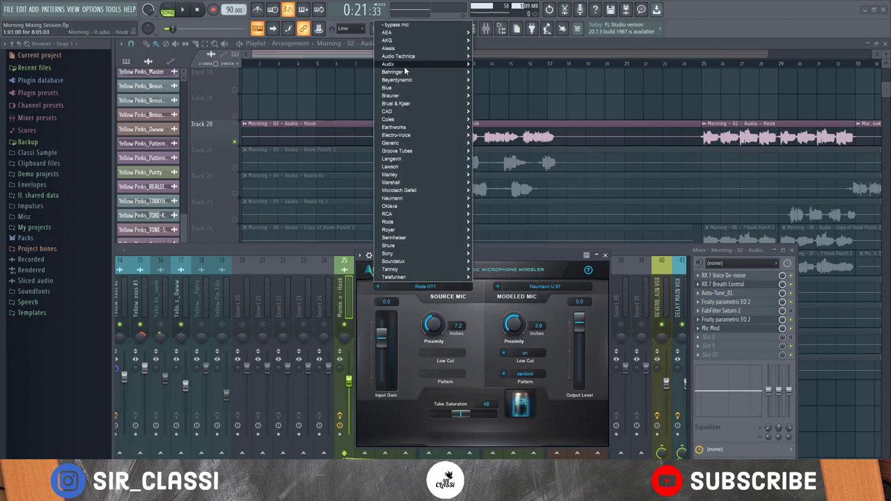
mouse_move(426, 33)
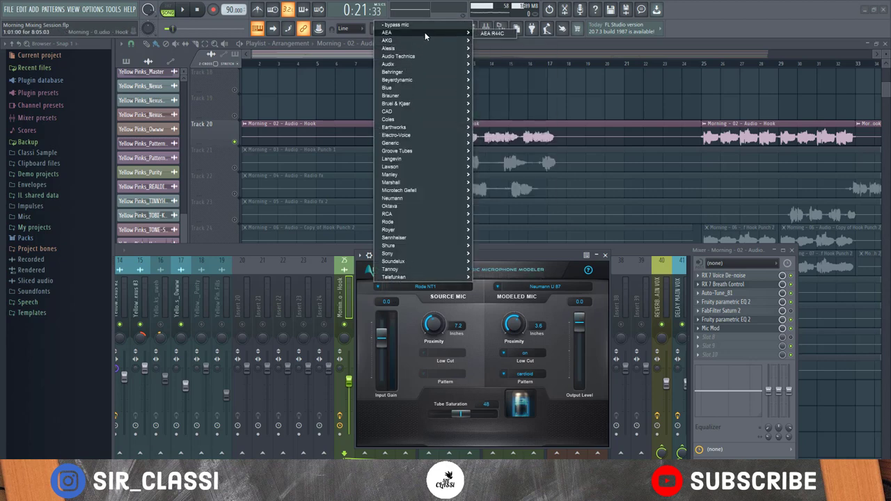
mouse_move(419, 59)
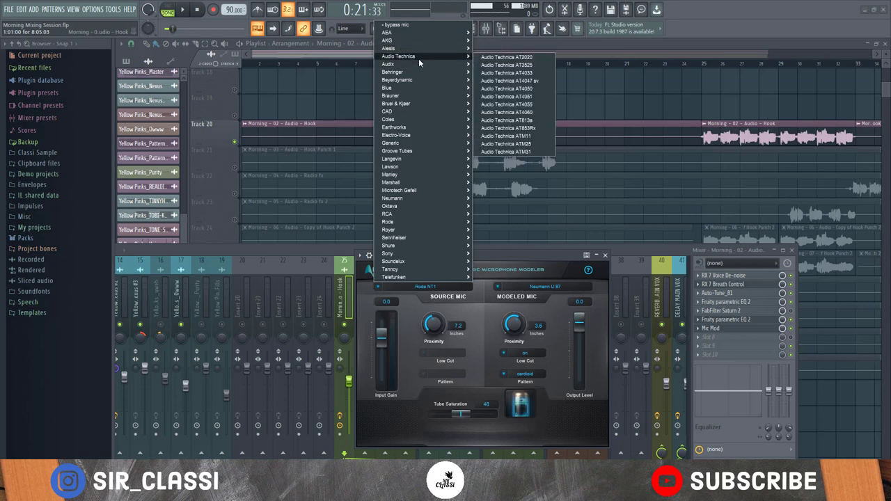
left_click(534, 56)
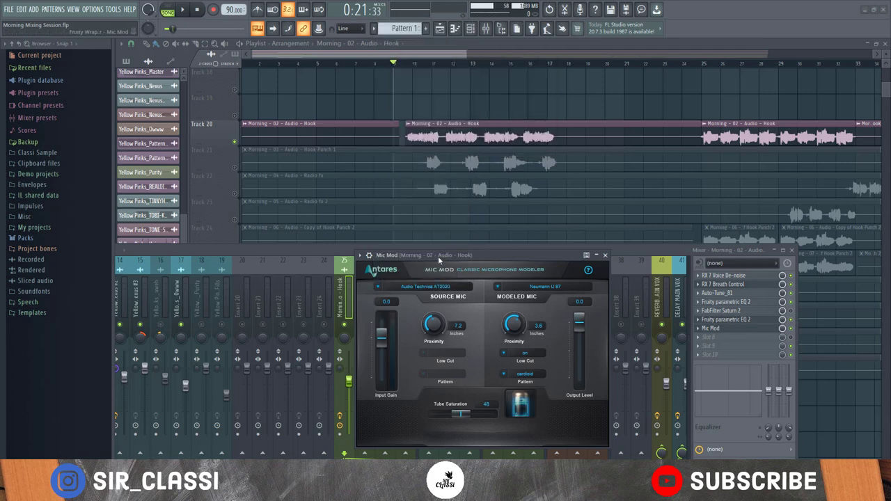
key("space")
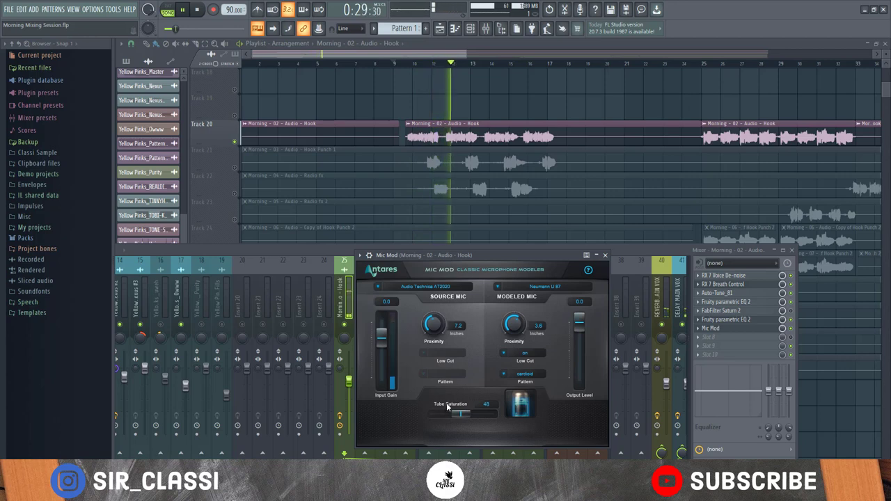
key("space")
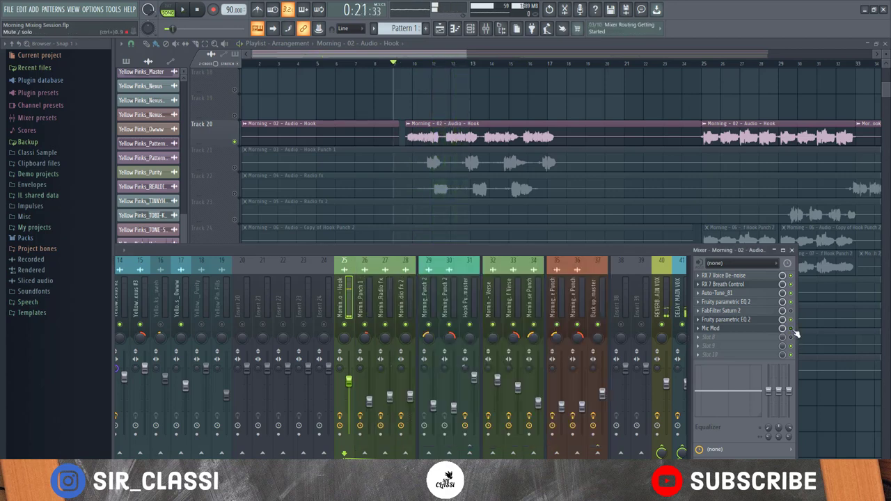
key("Escape")
key("space")
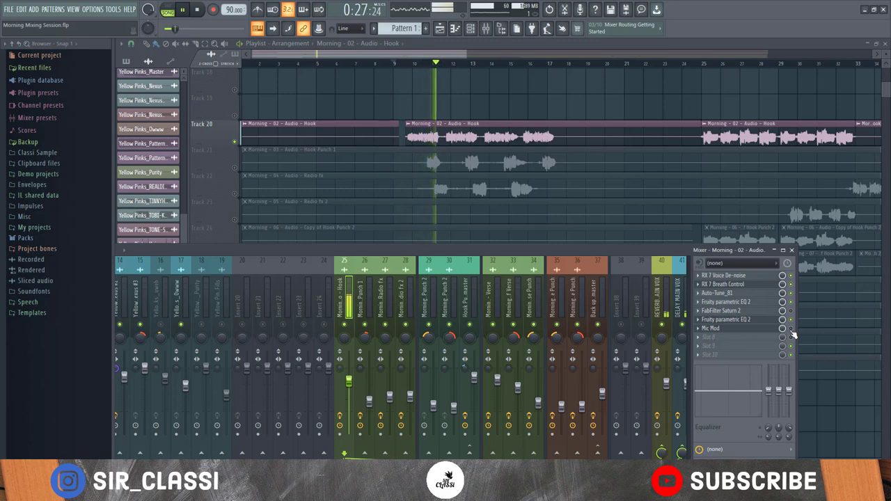
key("space")
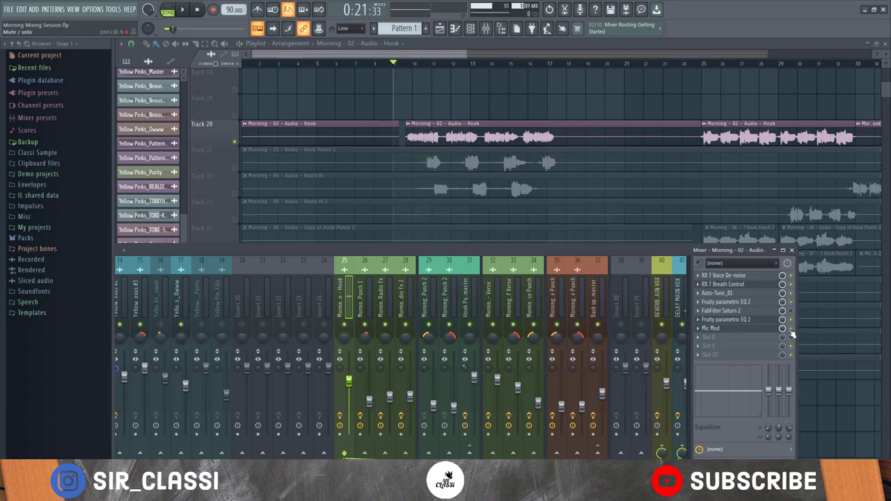
left_click(712, 329)
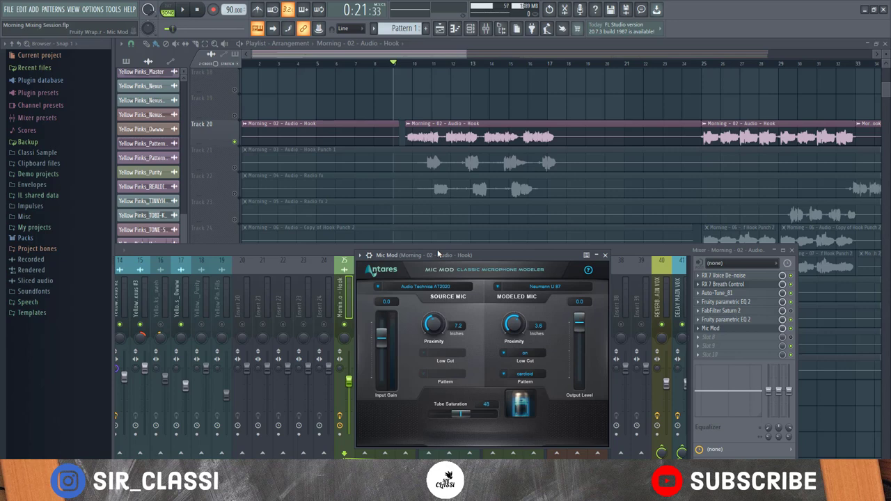
left_click_drag(455, 256, 378, 267)
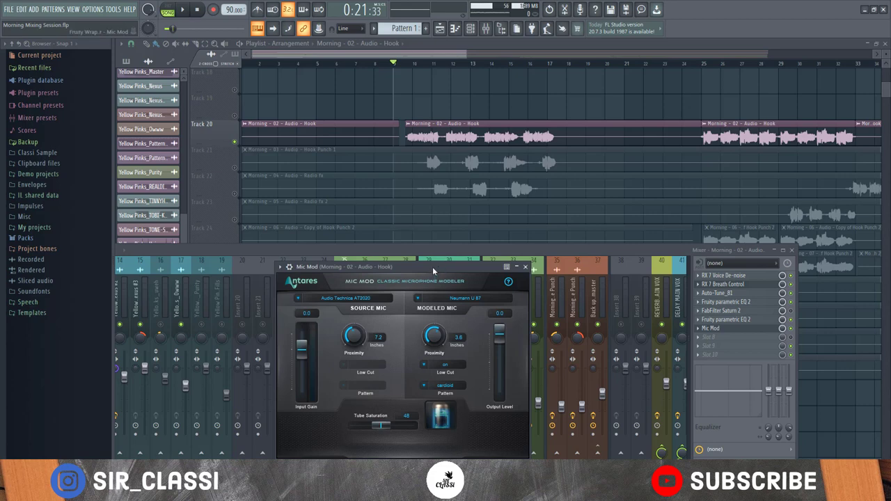
left_click_drag(432, 267, 512, 261)
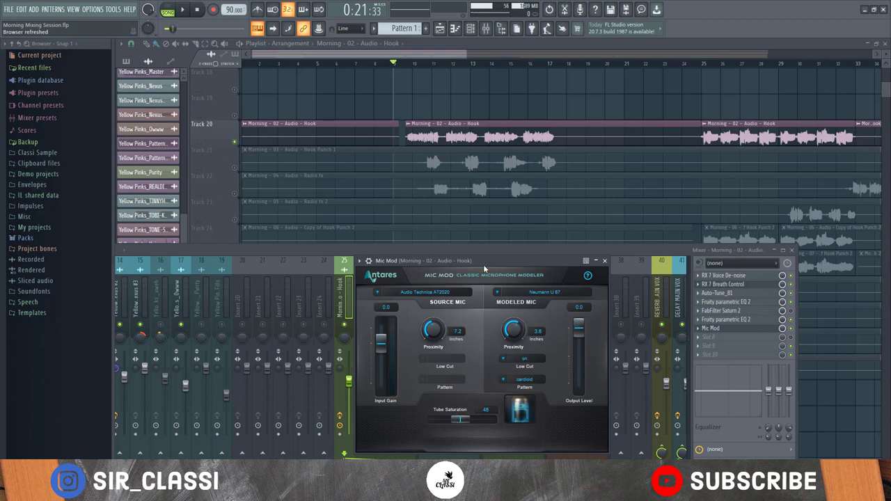
mouse_move(483, 264)
left_mouse_down()
mouse_move(497, 263)
mouse_move(455, 270)
mouse_move(469, 269)
left_mouse_up()
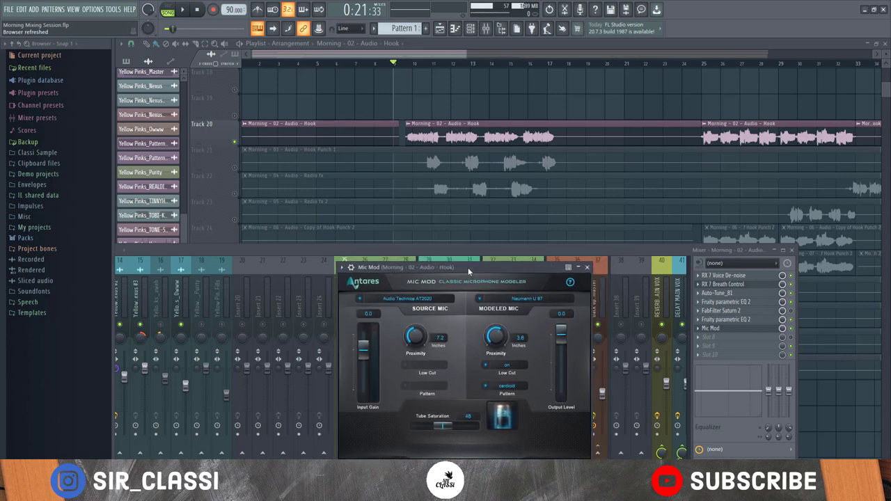